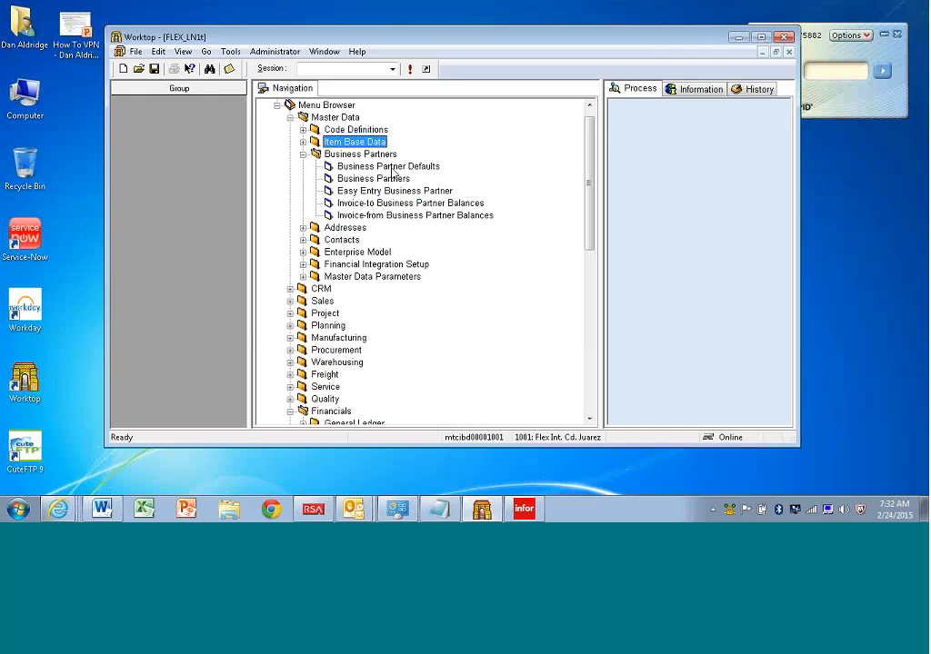
Step: Open Business Partner Defaults and review the customer and supplier settings of default 1, New External Customer/Supplier
double_click(392, 169)
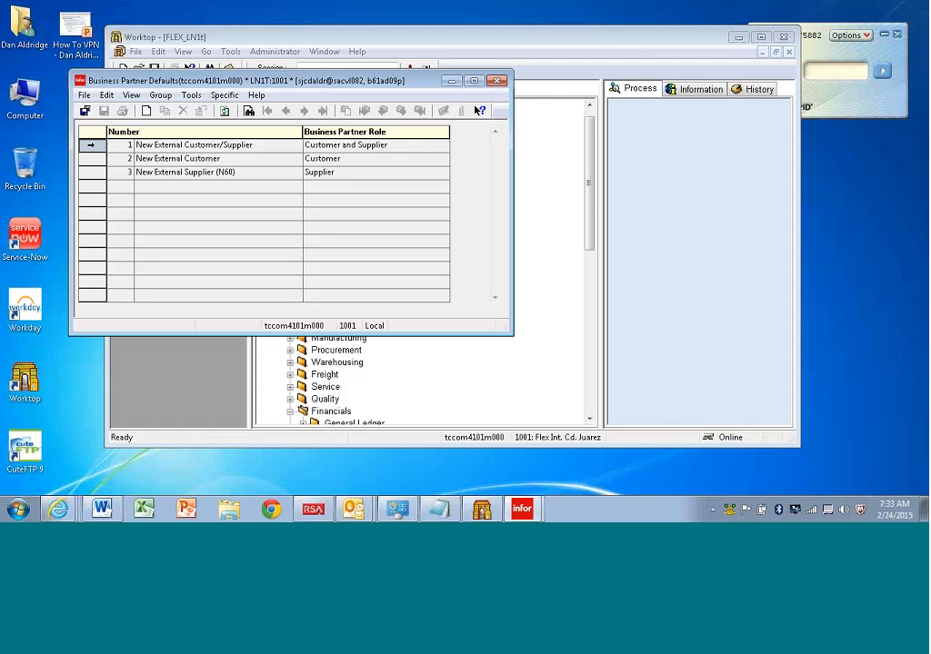
double_click(194, 146)
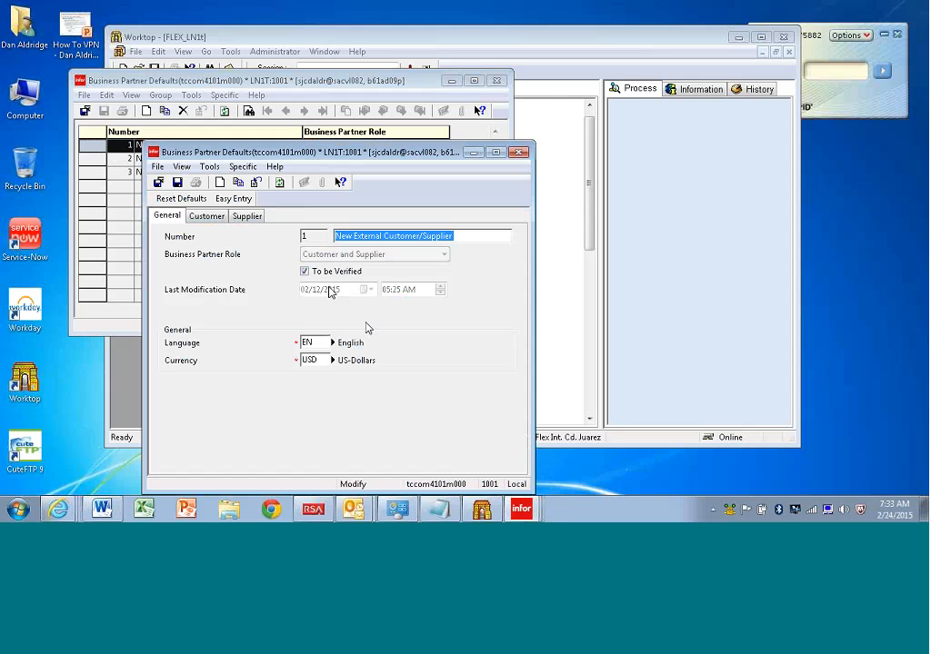
left_click(306, 272)
left_click(215, 218)
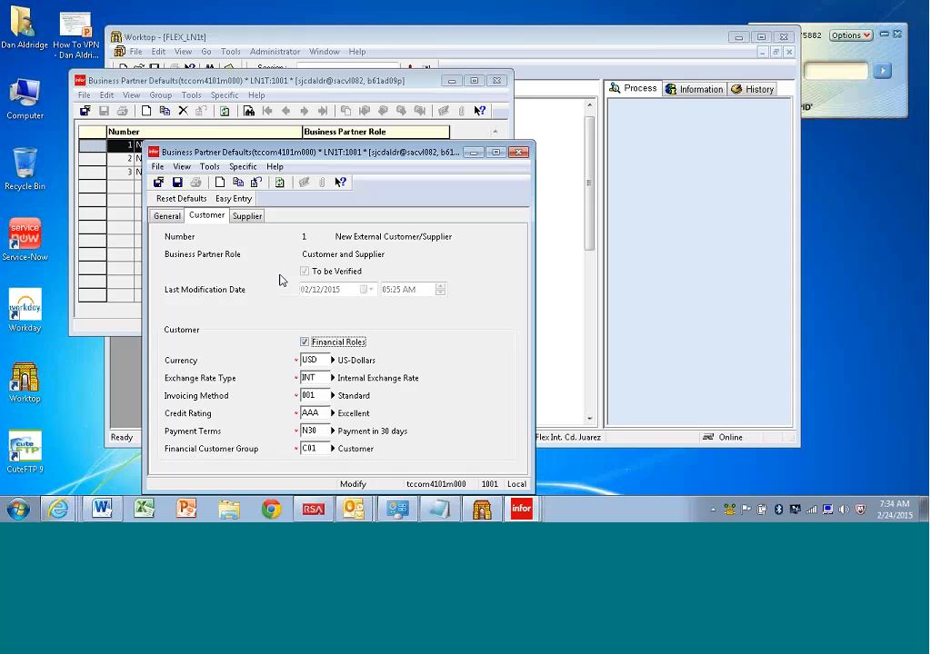
left_click(253, 220)
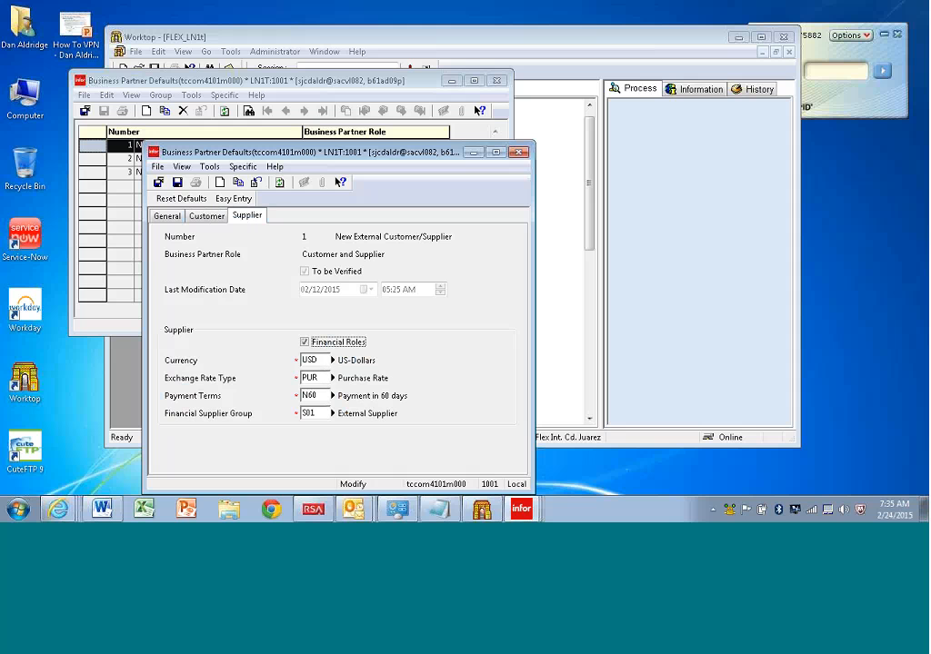
left_click(157, 184)
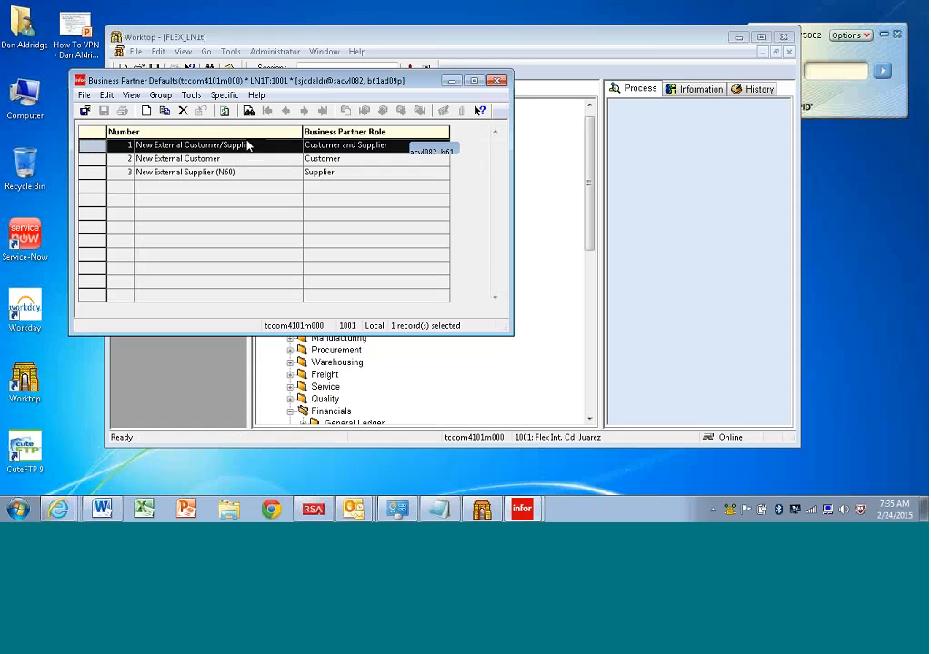
Step: Review the supplier and customer settings of default 3, New External Supplier (N60), and close Business Partner Defaults
left_click(189, 179)
left_click(234, 173)
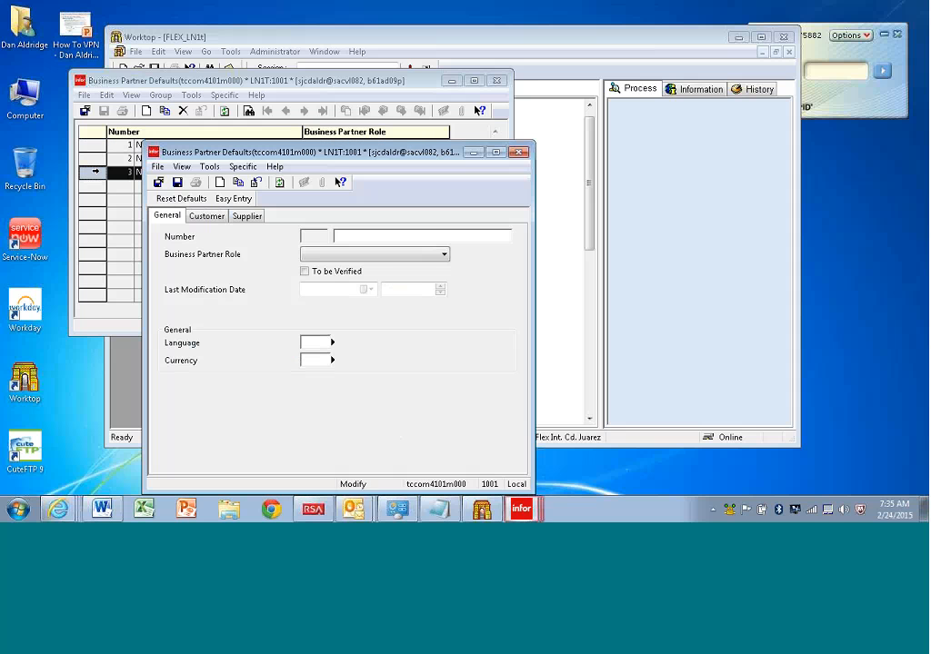
left_click(248, 217)
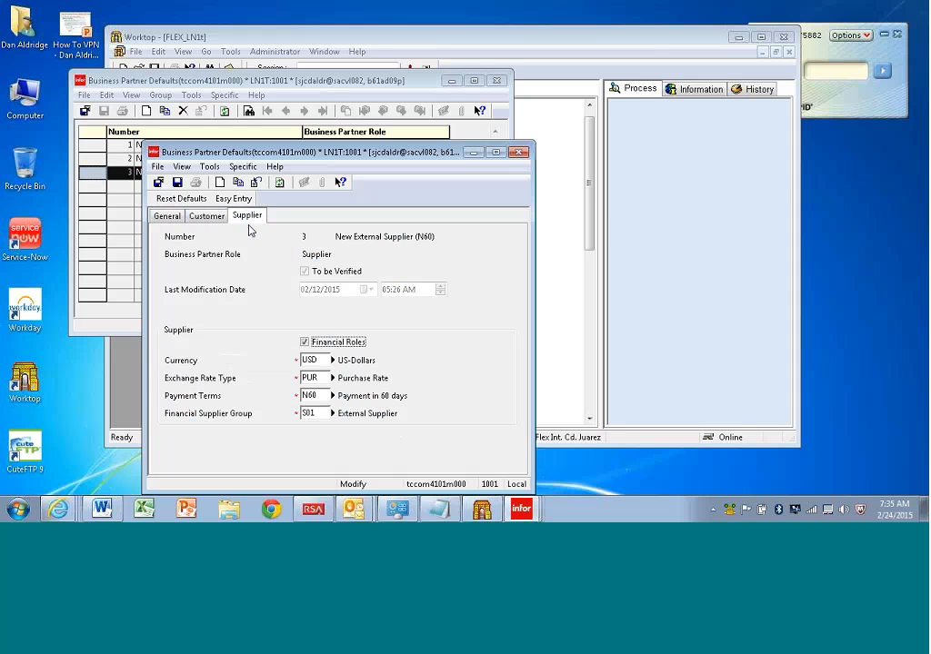
left_click(207, 218)
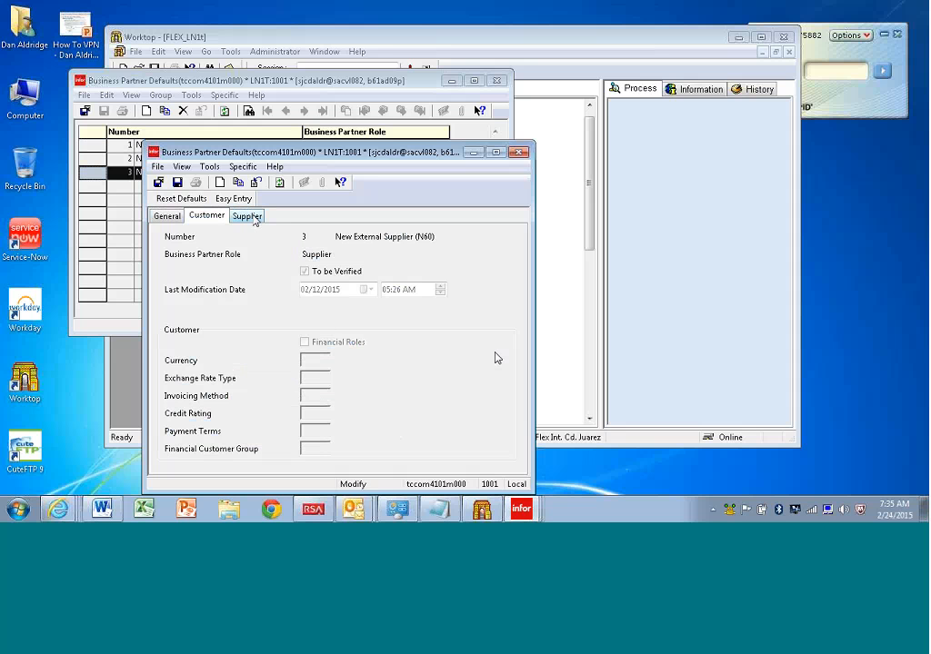
left_click(253, 218)
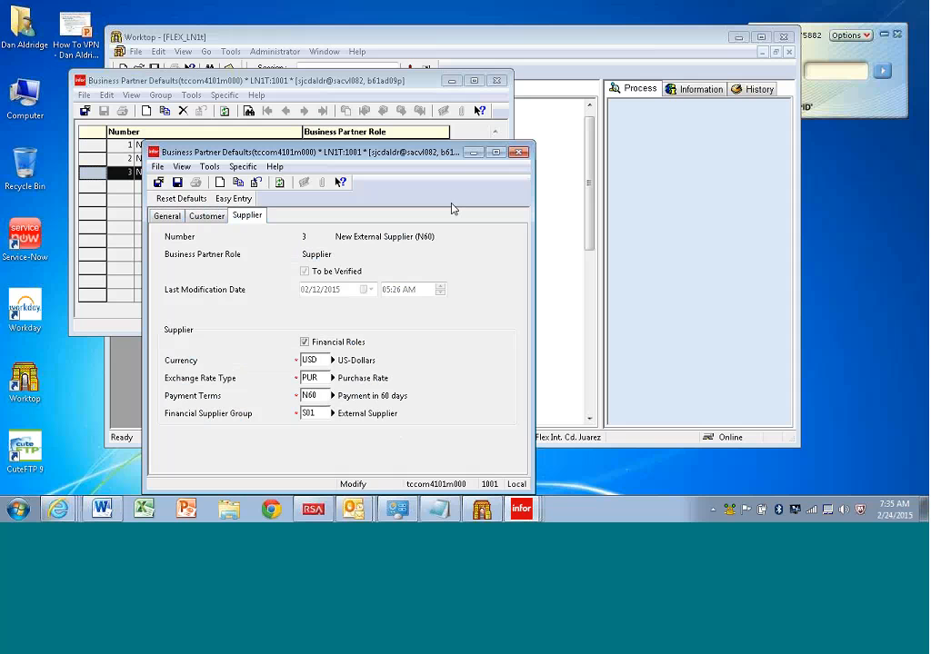
left_click(519, 154)
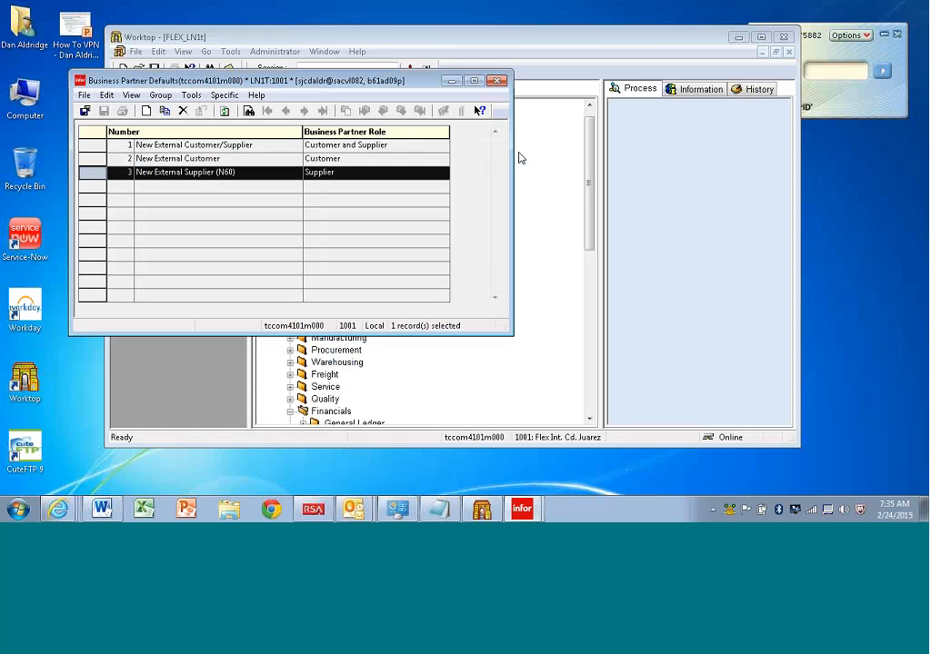
left_click(499, 82)
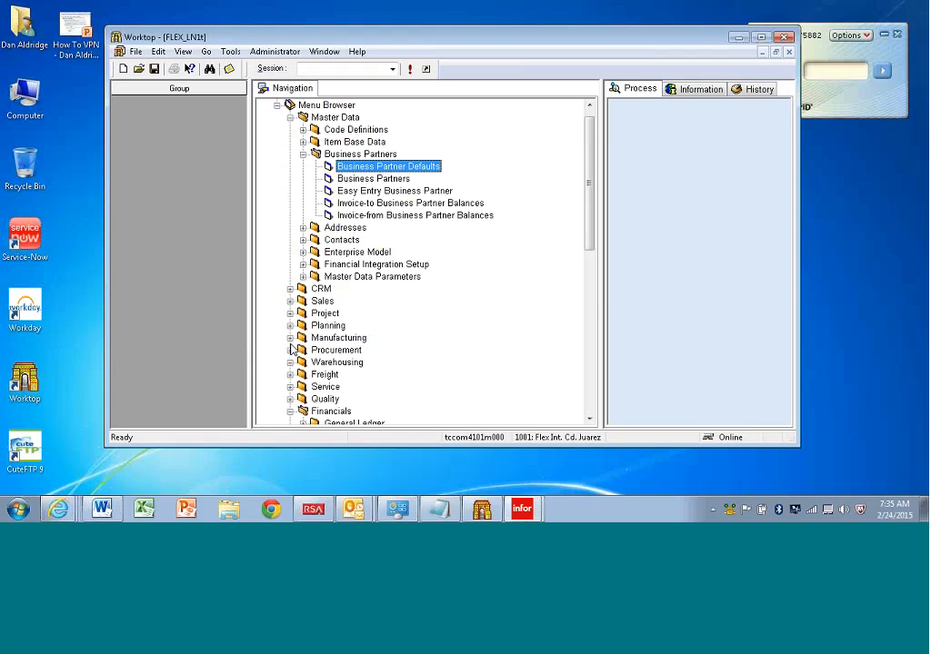
Step: Start an Easy Entry Business Partner record and name it Dan's Coffee Store
left_click(354, 193)
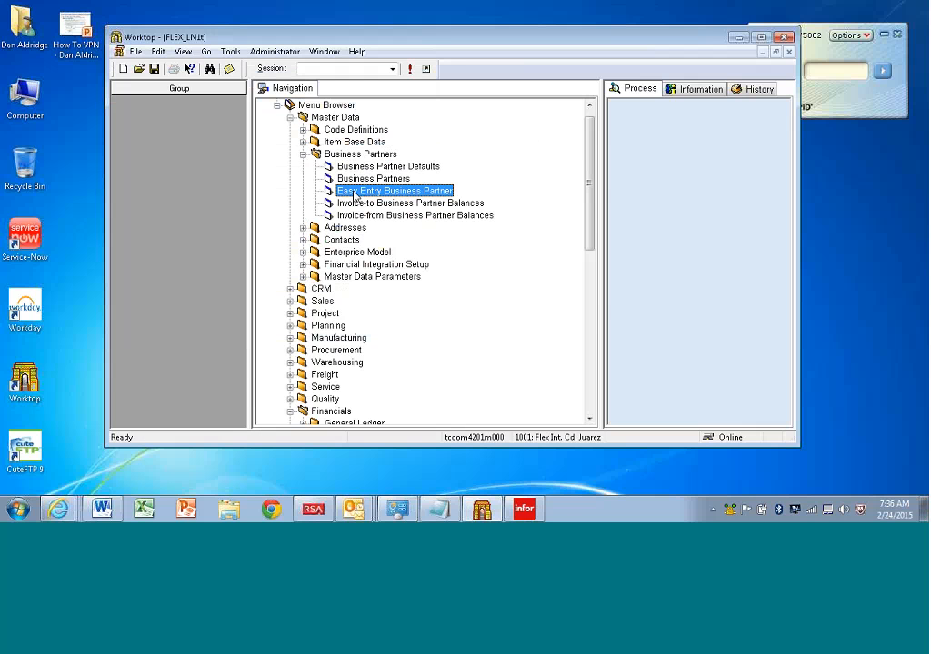
double_click(354, 194)
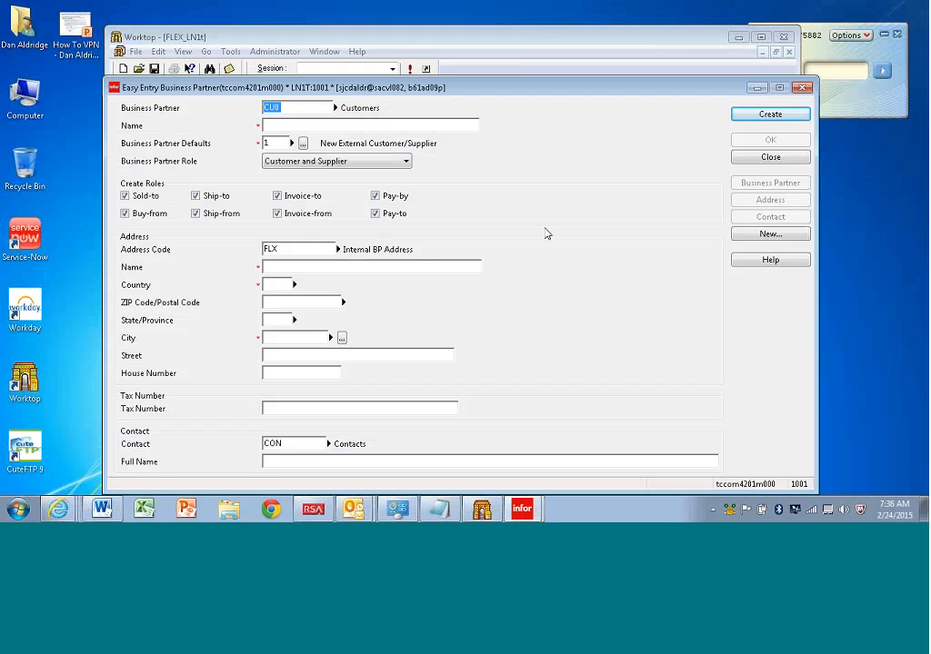
left_click(274, 126)
type("Dan's Coffee Store")
key("Tab")
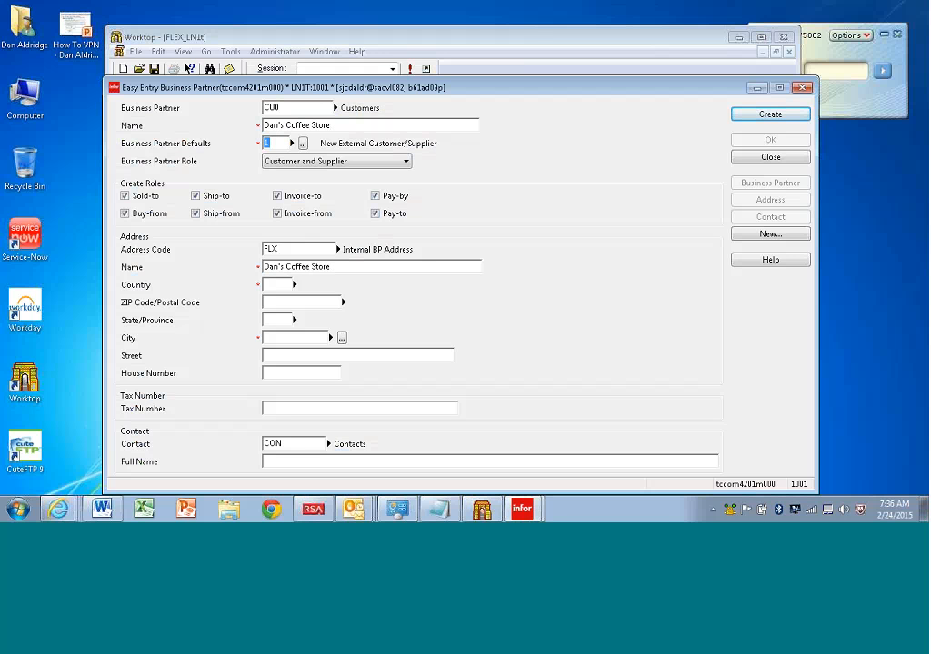
Step: Check the supplier settings of business partner default 1, and set the record's default to 3, New External Supplier (N60)
left_click(302, 144)
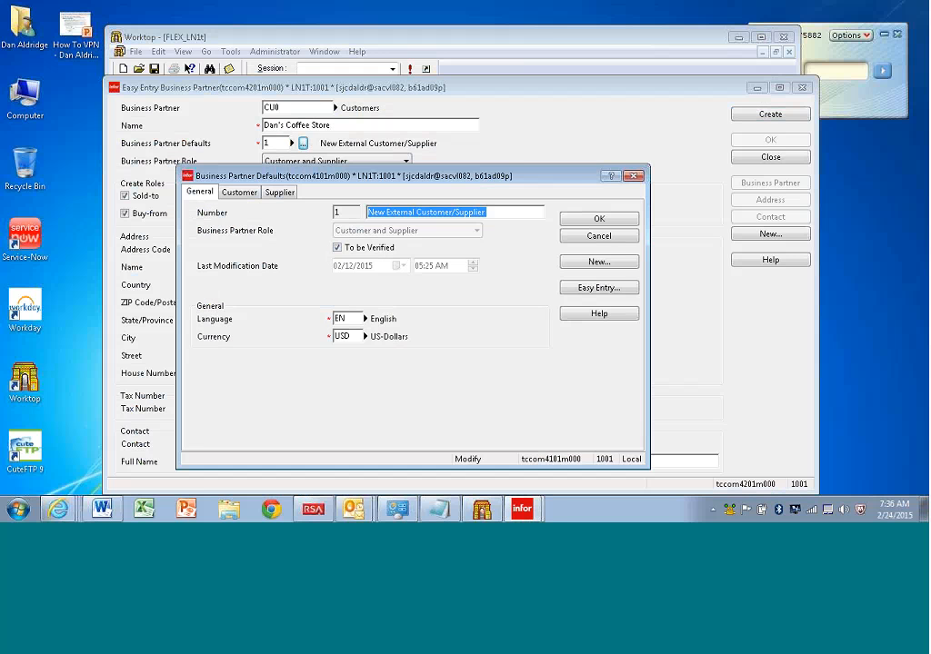
left_click(280, 194)
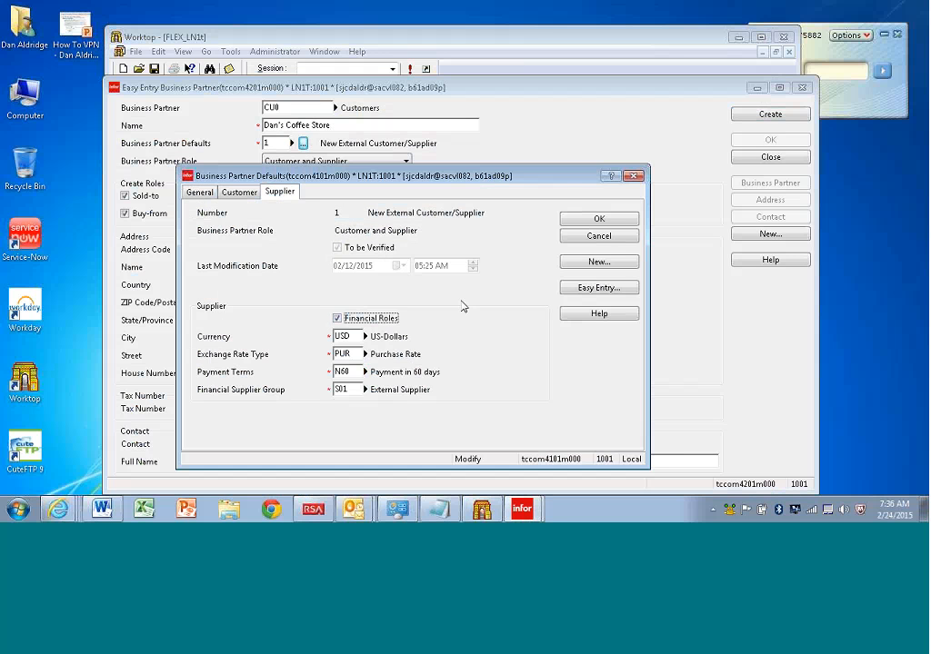
left_click(599, 237)
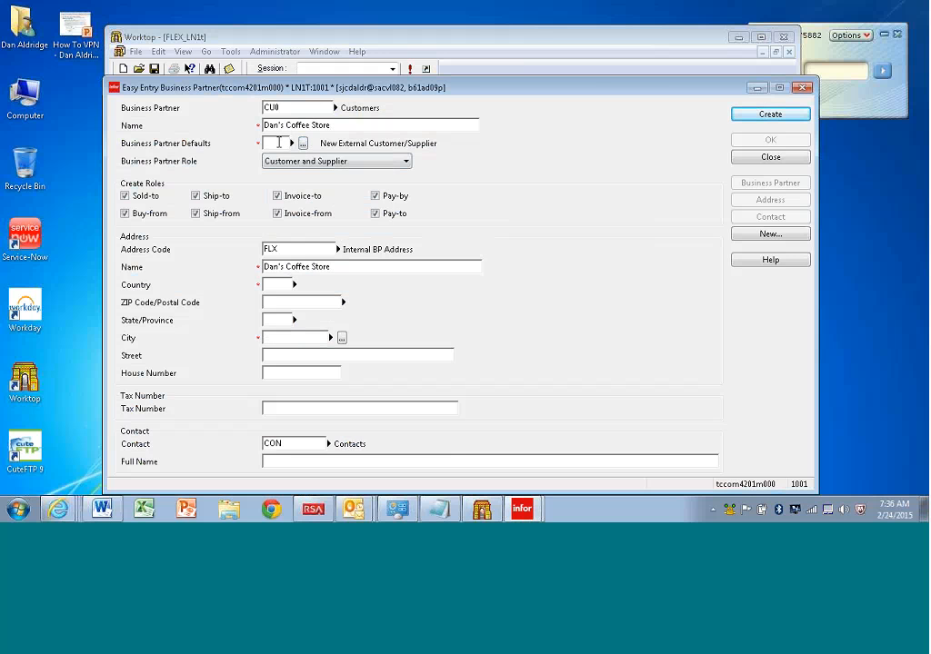
type("3")
key("Tab")
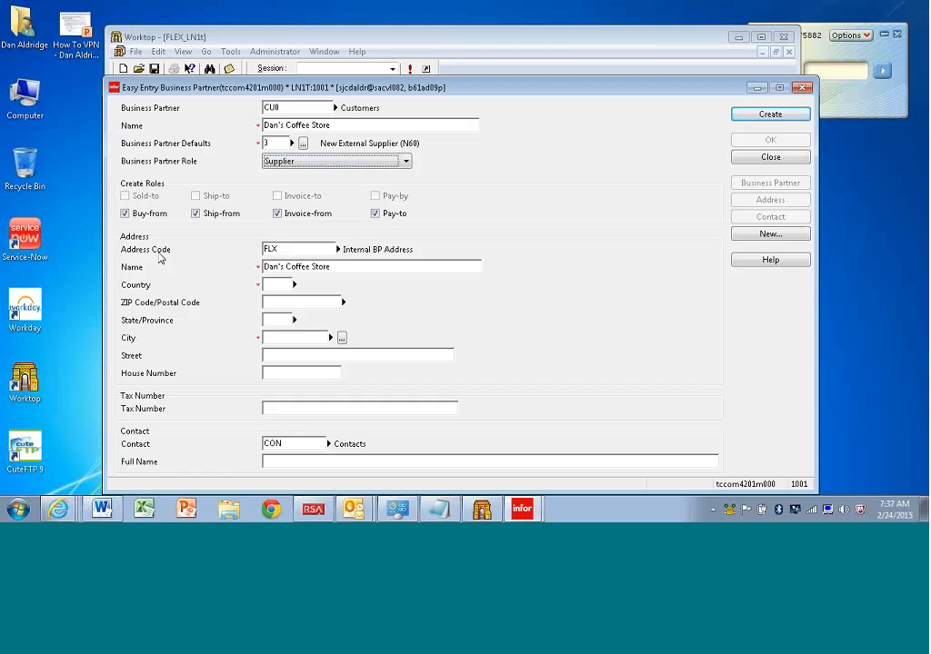
Step: Choose the FLX Internal BP Address series from First Free Numbers as the address code
left_click(338, 250)
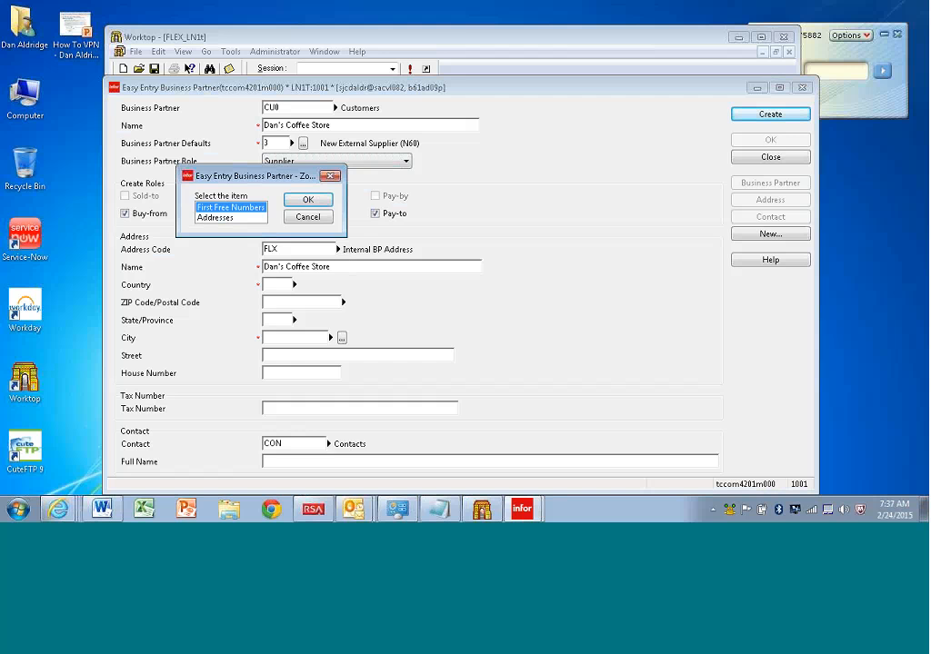
left_click(308, 199)
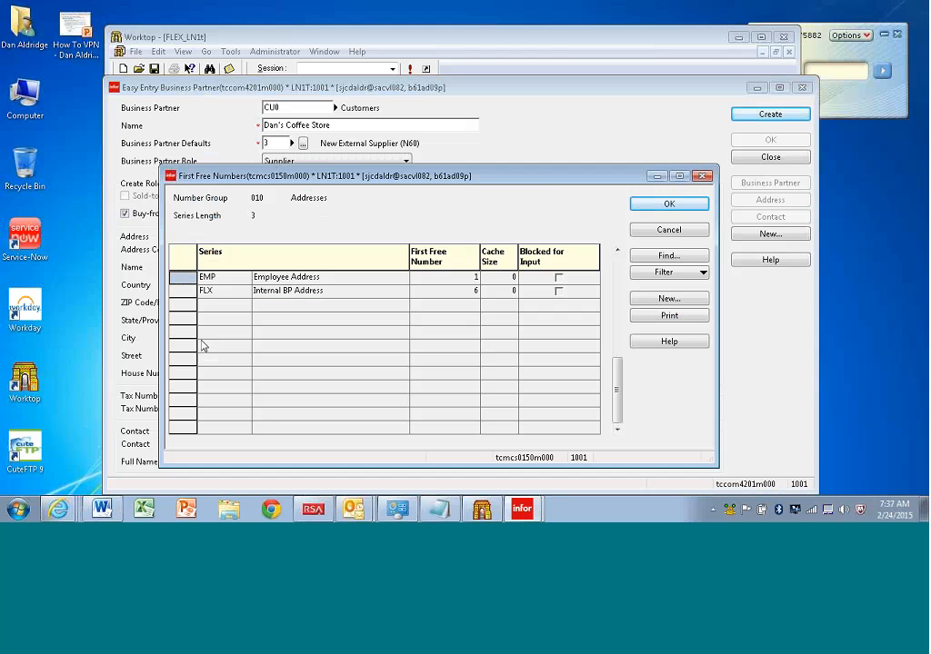
left_click(180, 292)
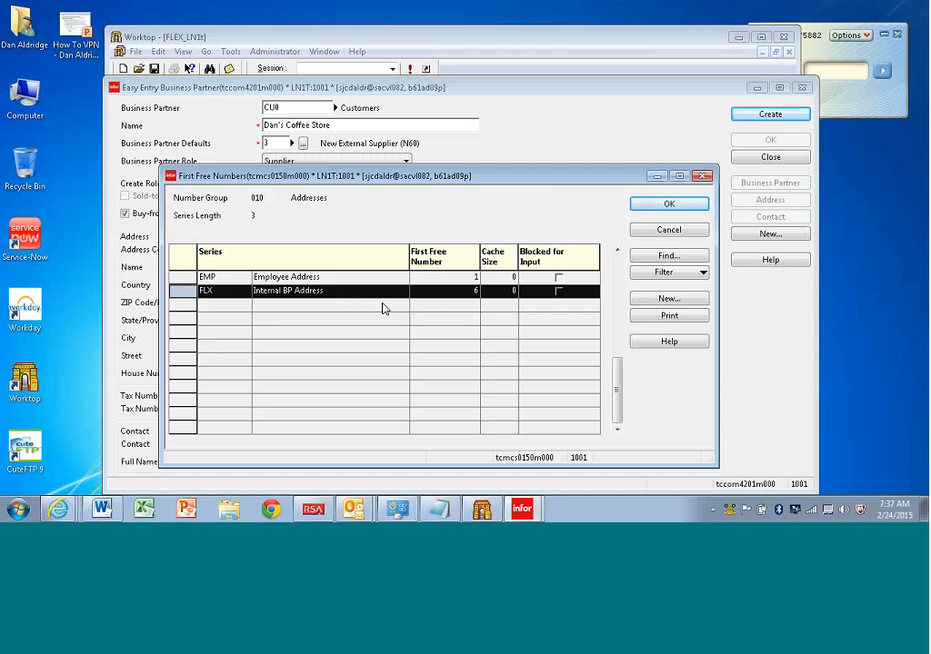
left_click(669, 205)
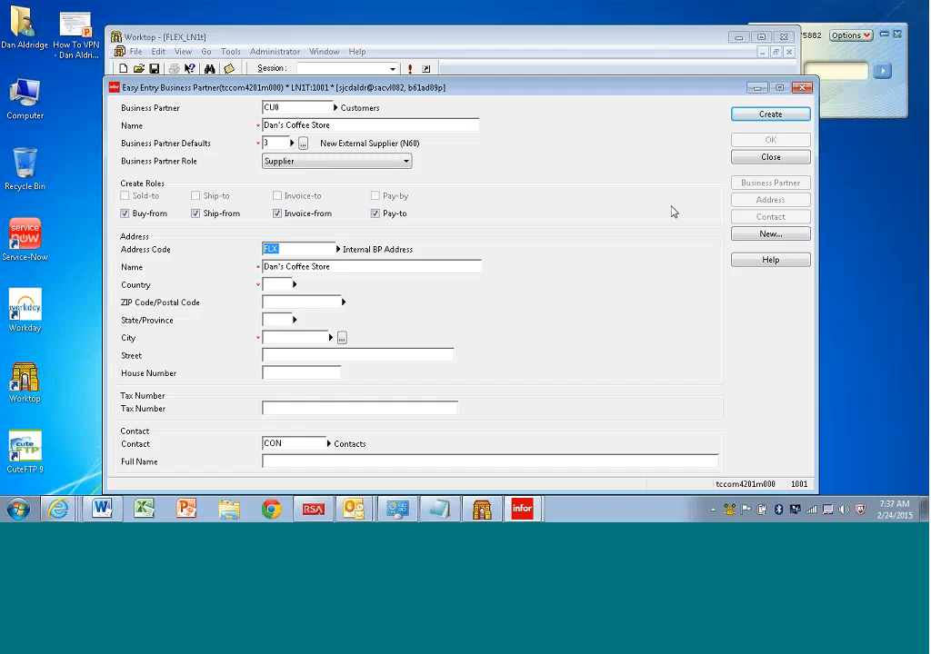
Step: Set the address country to US and fill in the supplier's ZIP code and street address
key("Tab")
type("US")
key("Tab")
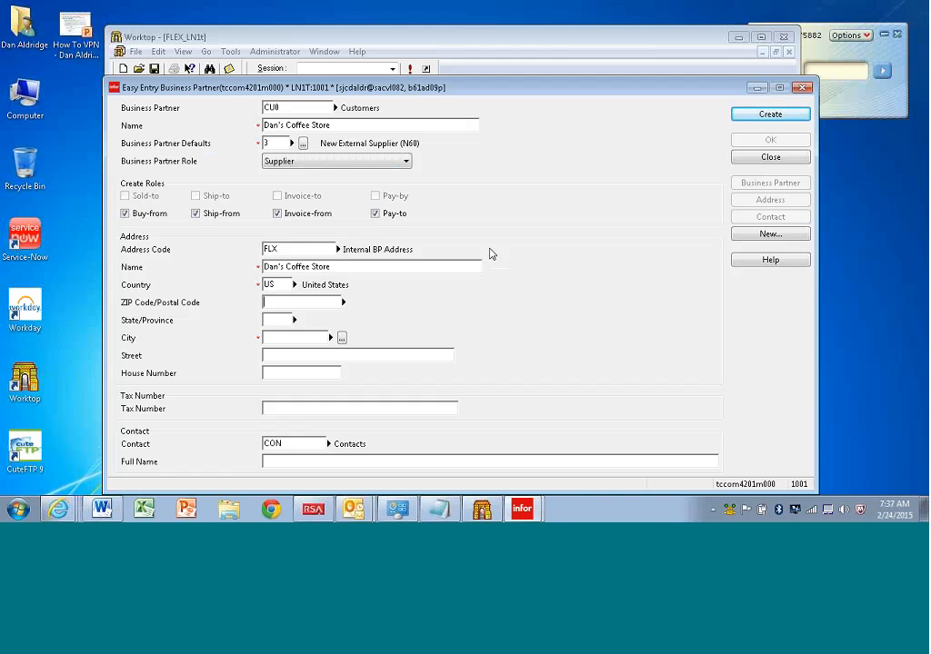
type("22182")
key("Tab")
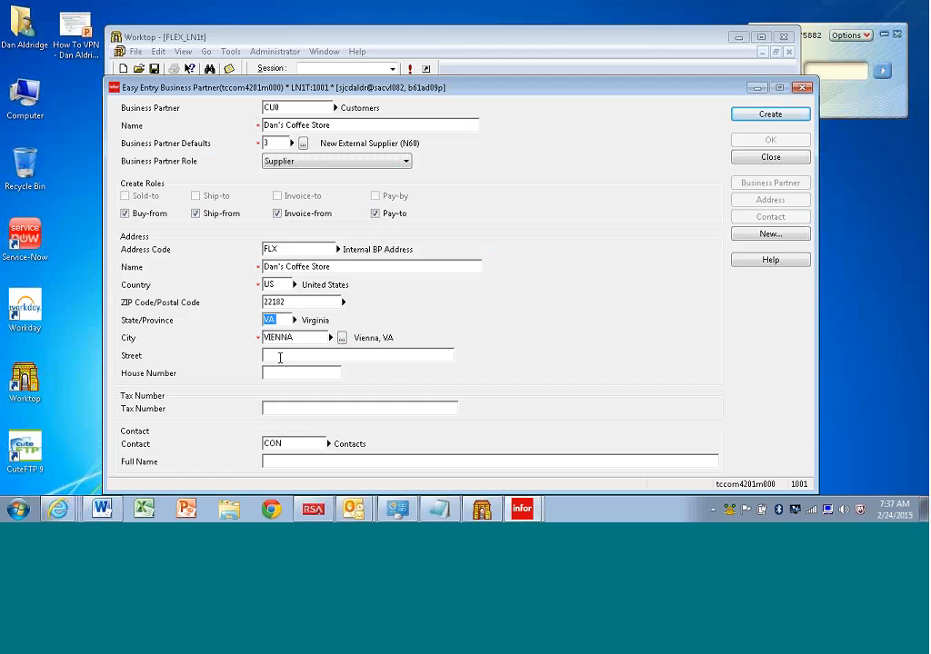
left_click(280, 357)
type("111 Donut Drive")
Step: Enter the tax number and the contact's full name, and create the business partner, closing the entry form
left_click(264, 408)
type("EU123")
left_click(297, 442)
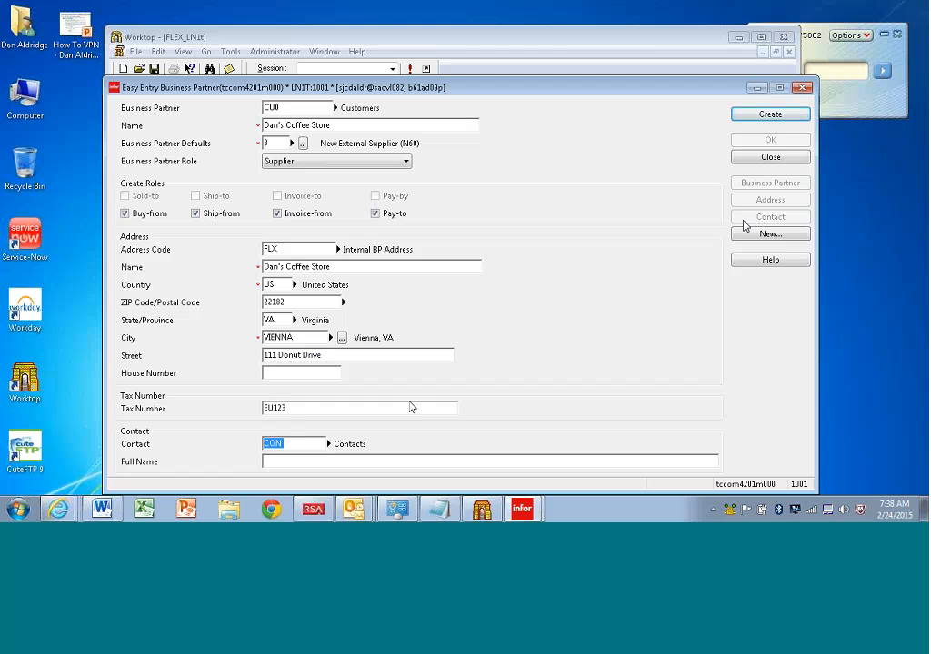
left_click(303, 461)
type("Dan Aldridge")
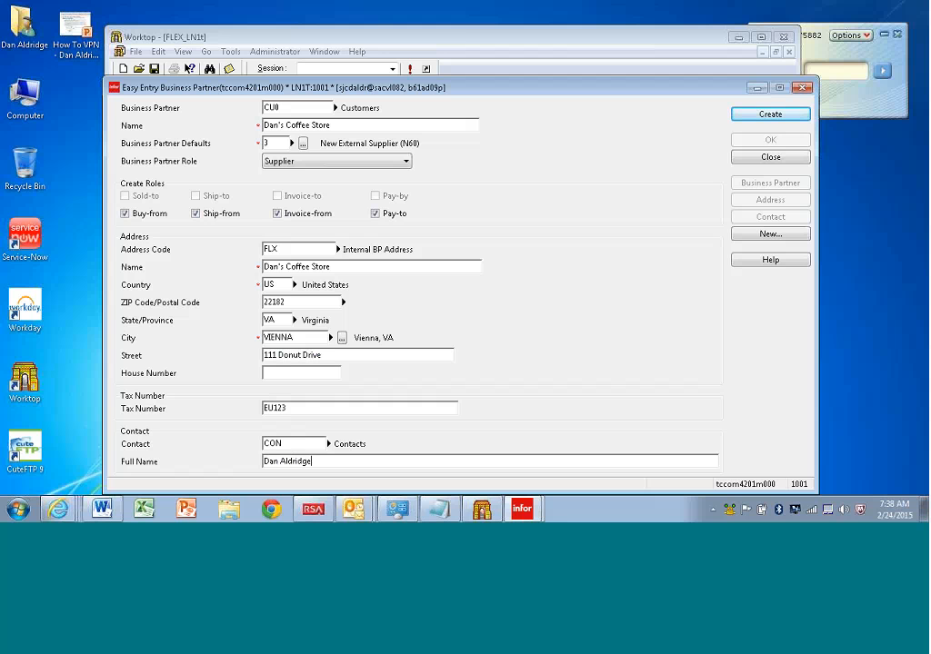
left_click(773, 115)
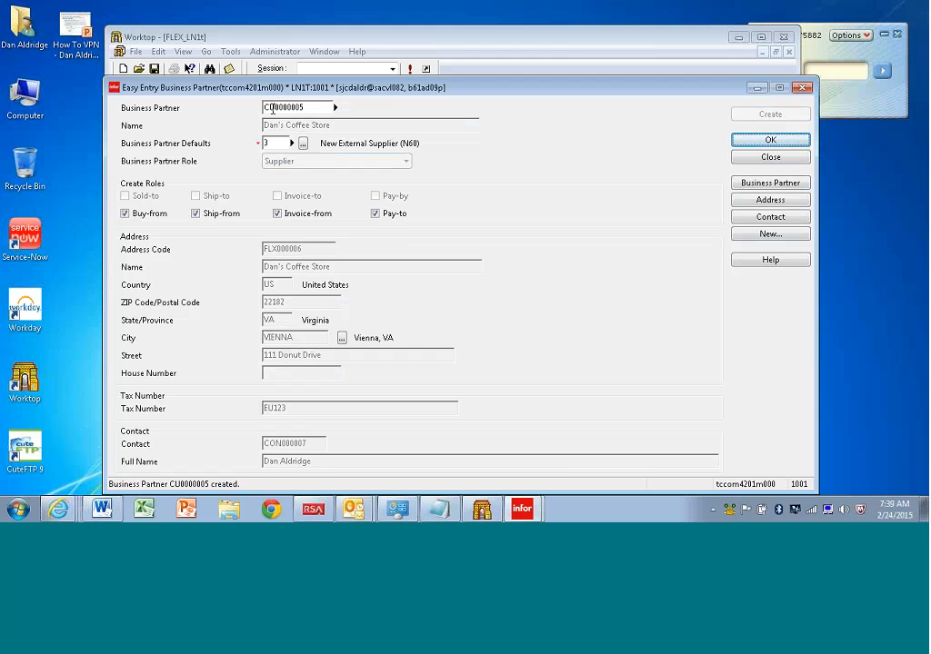
left_click(763, 156)
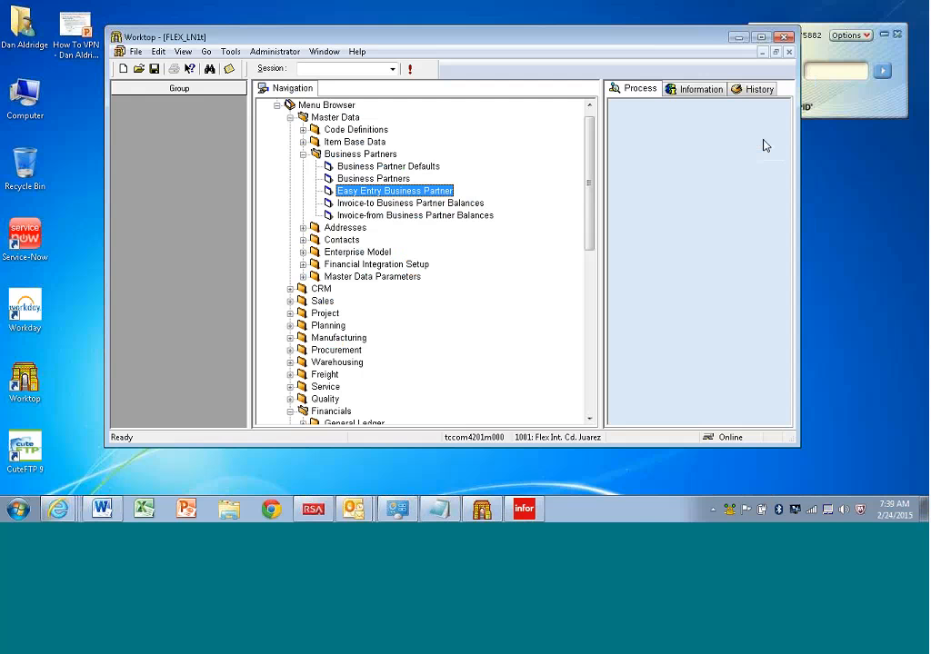
Step: Open the Business Partners list and examine the new supplier's row from role through contact and last modification columns
double_click(344, 179)
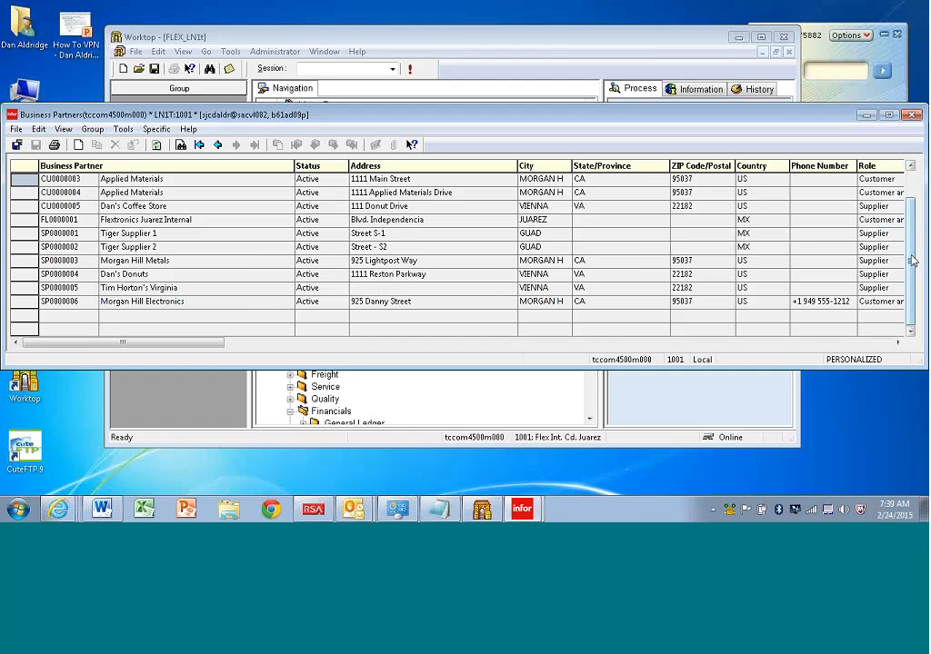
left_click(899, 344)
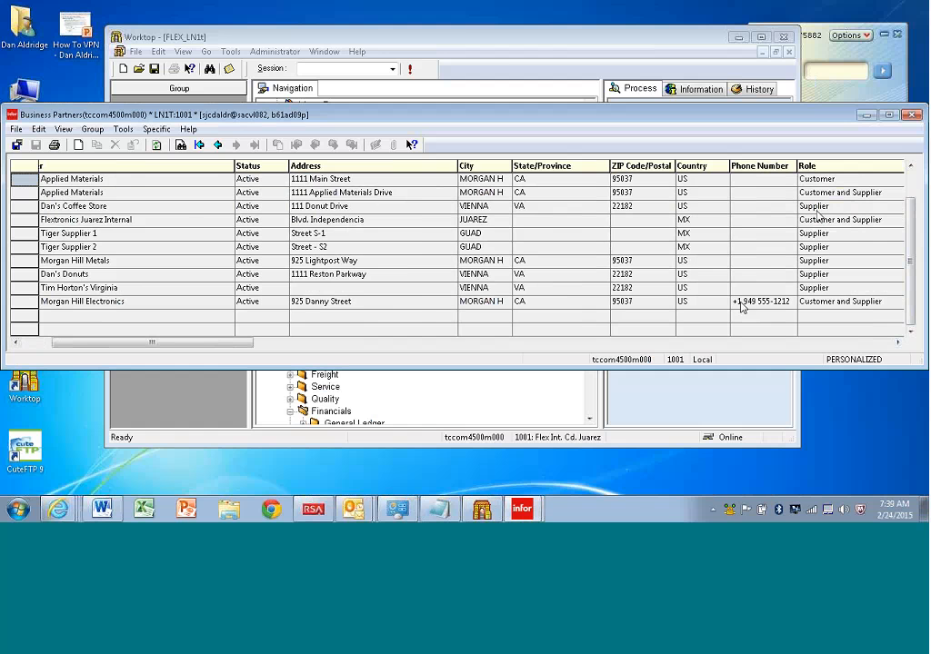
left_click(853, 347)
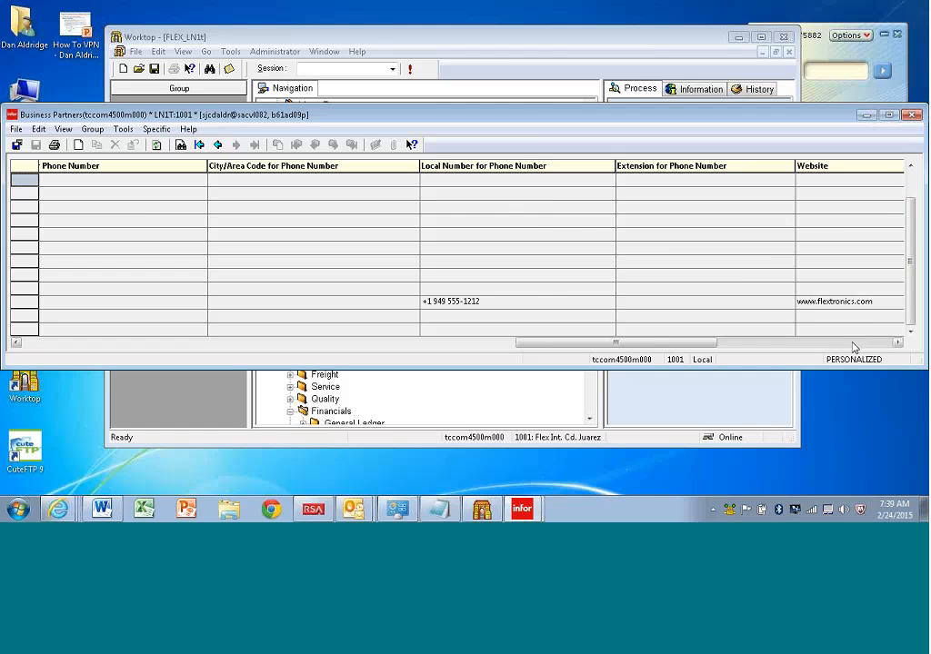
left_click(853, 348)
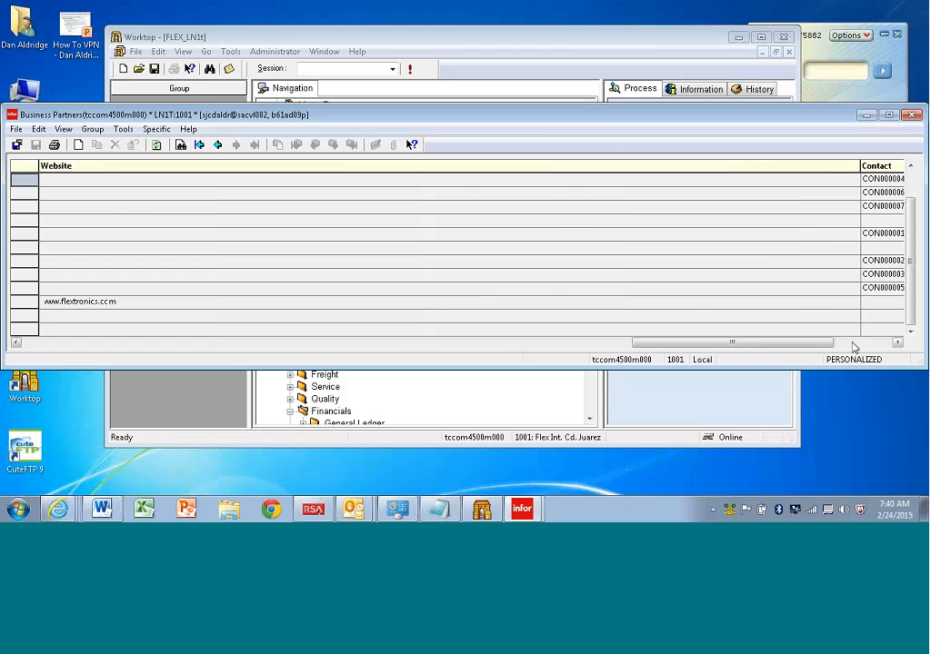
left_click(852, 347)
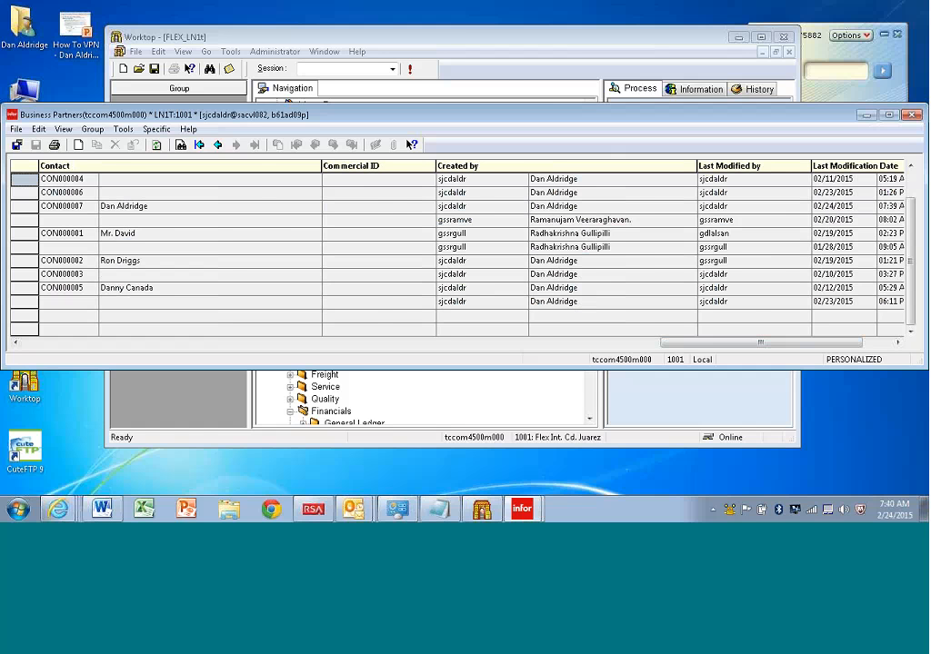
left_click(883, 343)
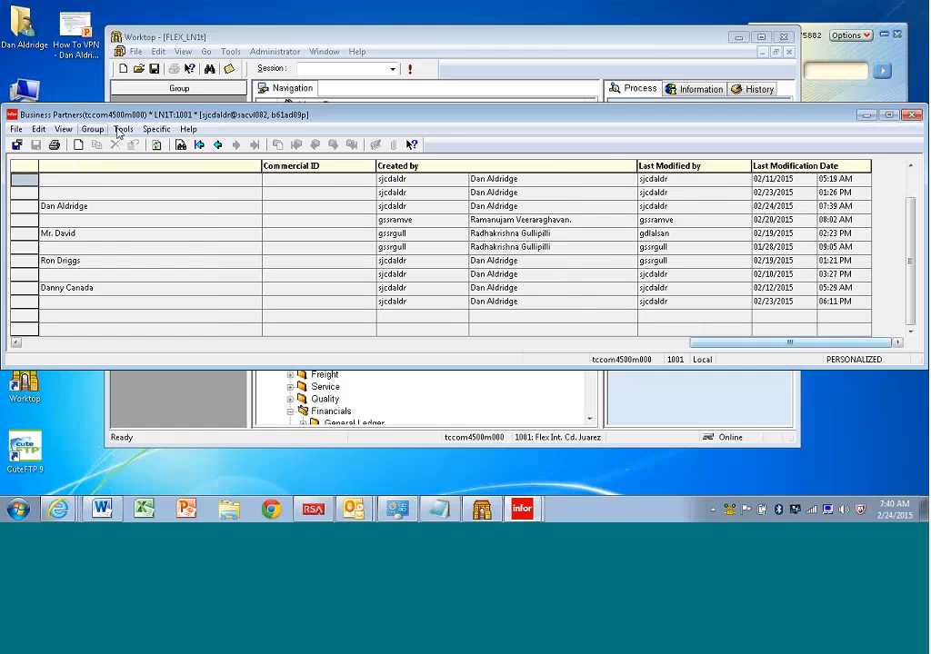
Step: Open Personalize Grid for the Business Partners list and look through the hidden columns
left_click(63, 129)
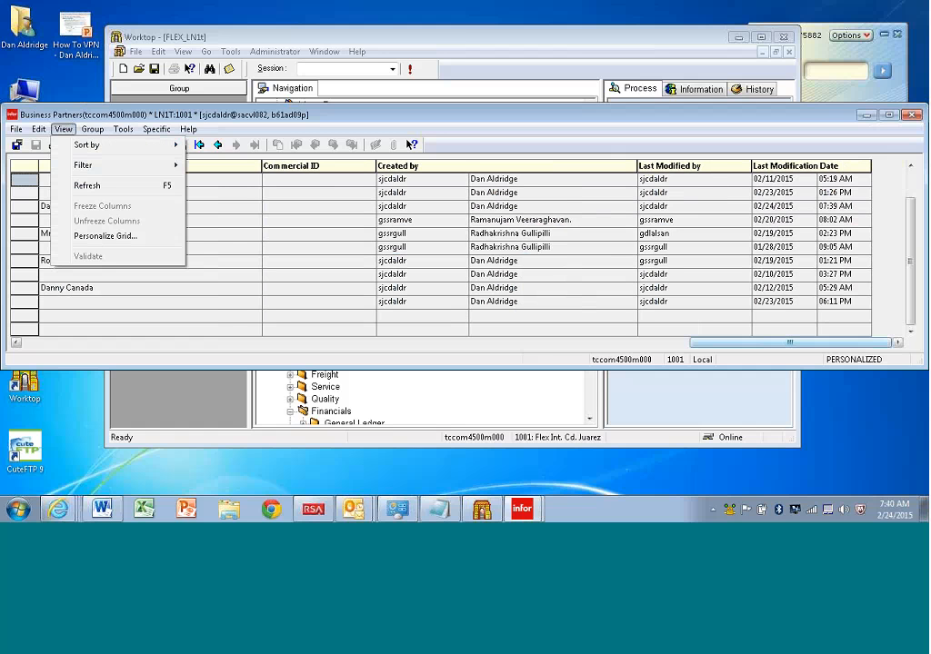
left_click(90, 236)
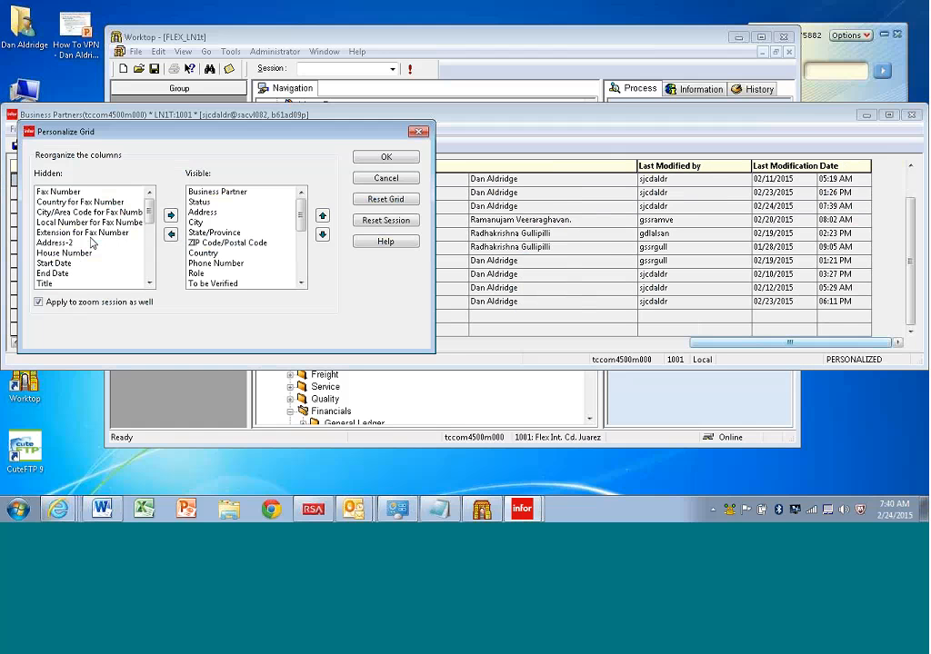
left_click(150, 275)
left_click(151, 272)
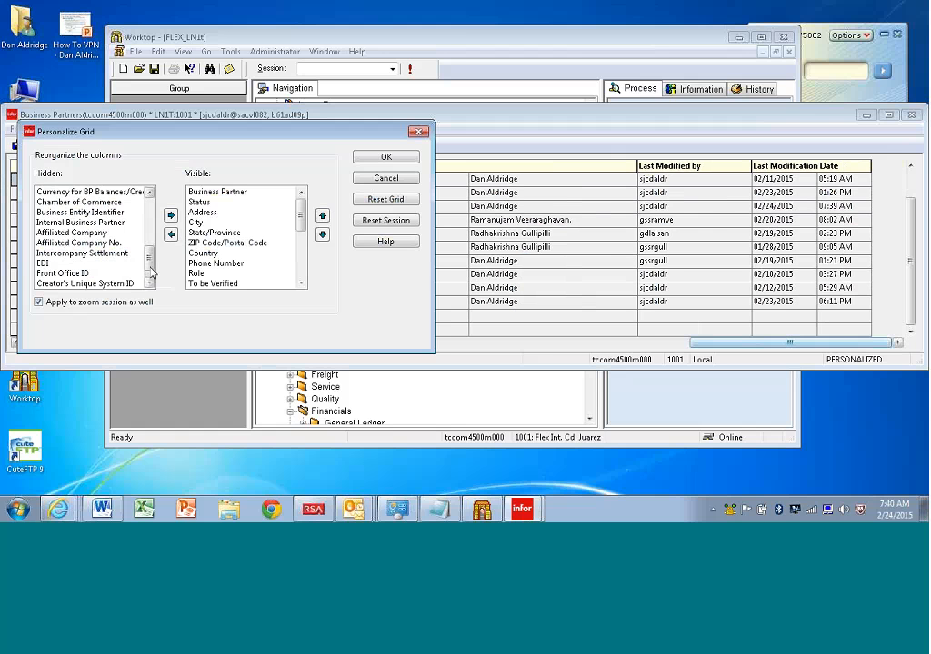